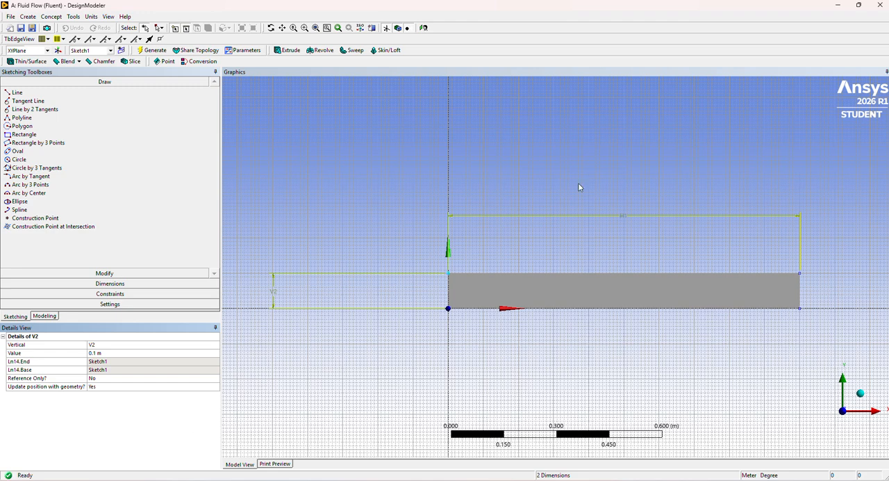
Review the sketch's grid options, the drawing and dimensioning tools, and the concept modelling commands available for the rectangular surface
left_click(145, 306)
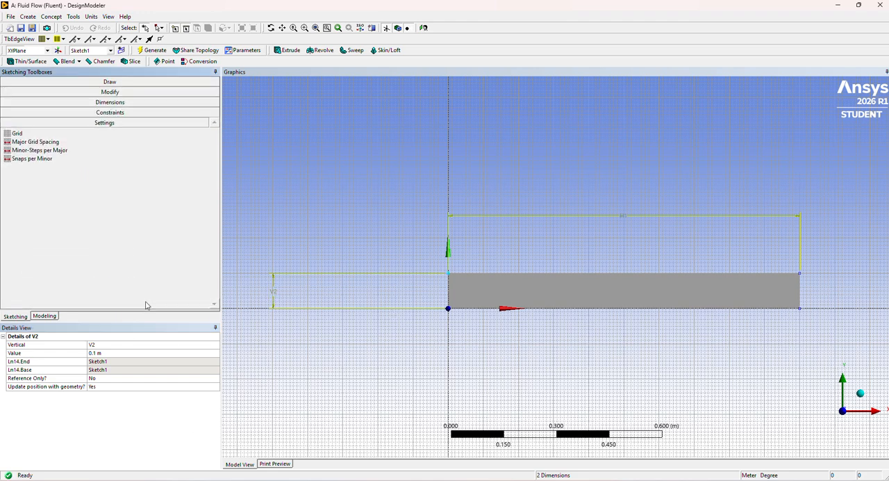
left_click(112, 136)
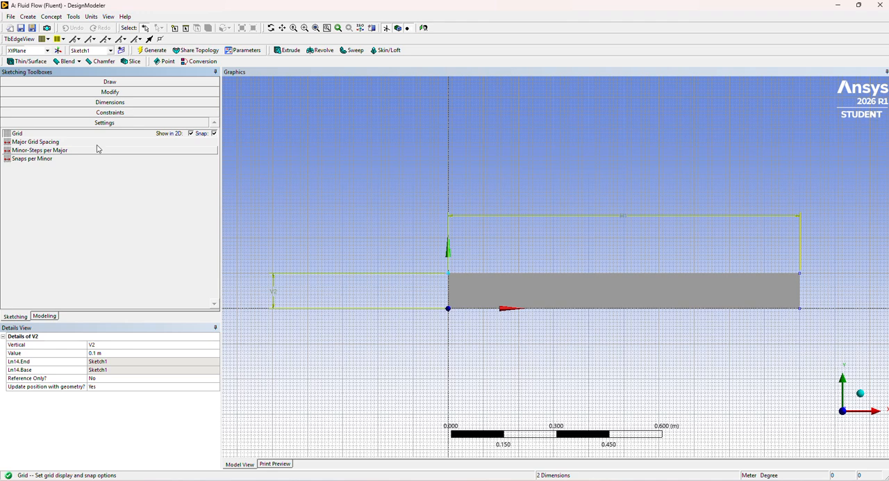
left_click(118, 82)
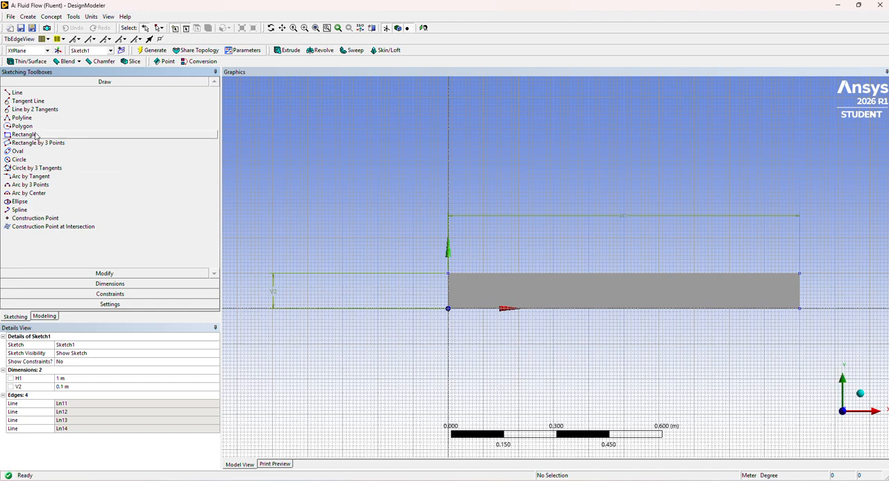
left_click(129, 284)
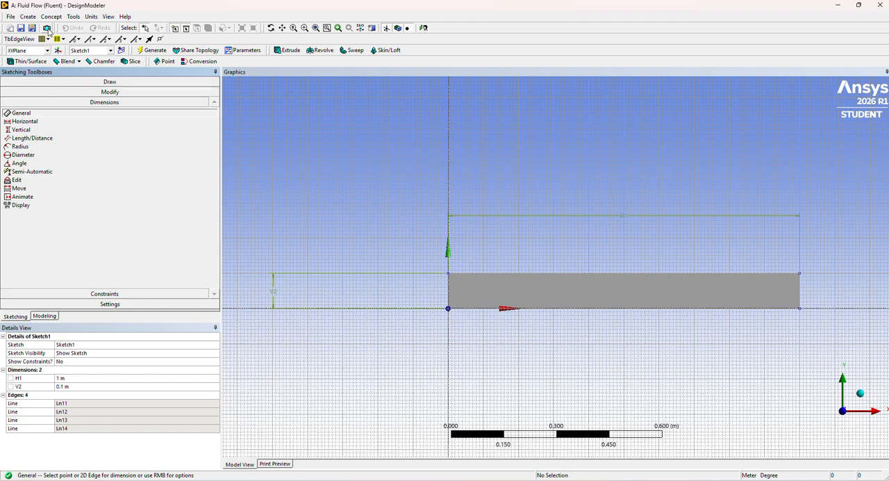
left_click(60, 18)
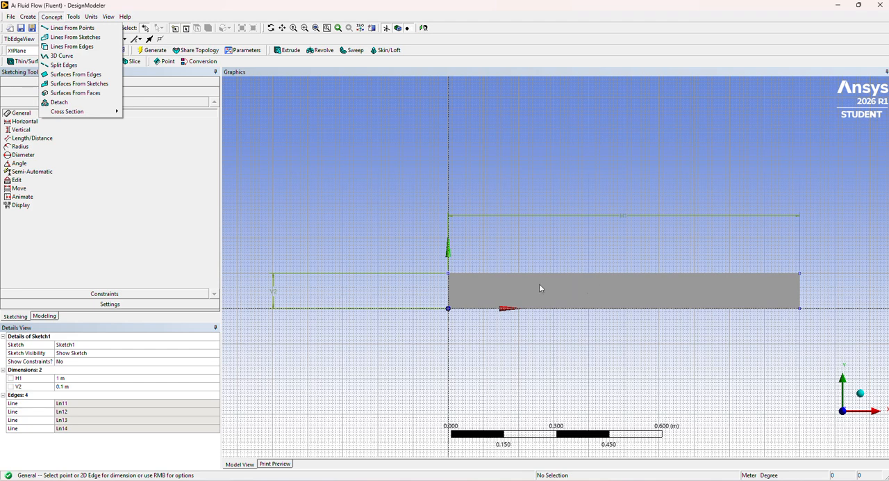
left_click(146, 245)
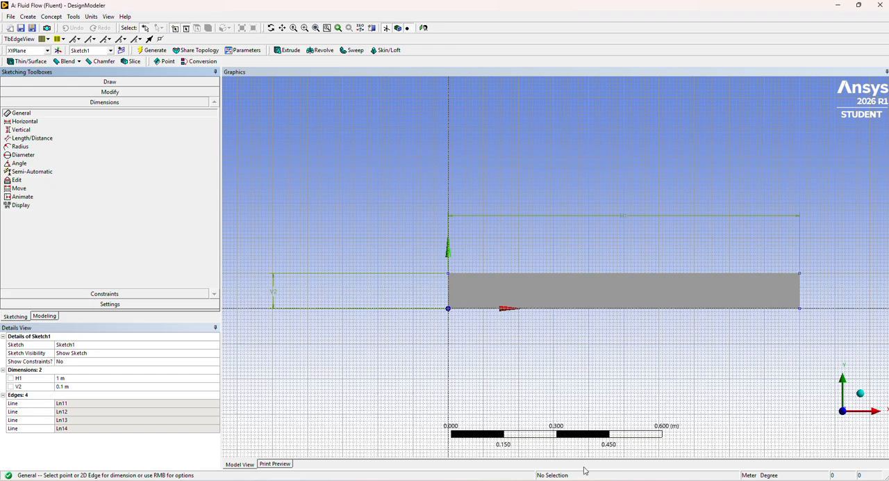
Switch to the Meshing window and review the settings of Face Meshing, Edge Sizing, Edge Sizing 2 and Edge Sizing 3
mouse_move(590, 480)
left_click(626, 442)
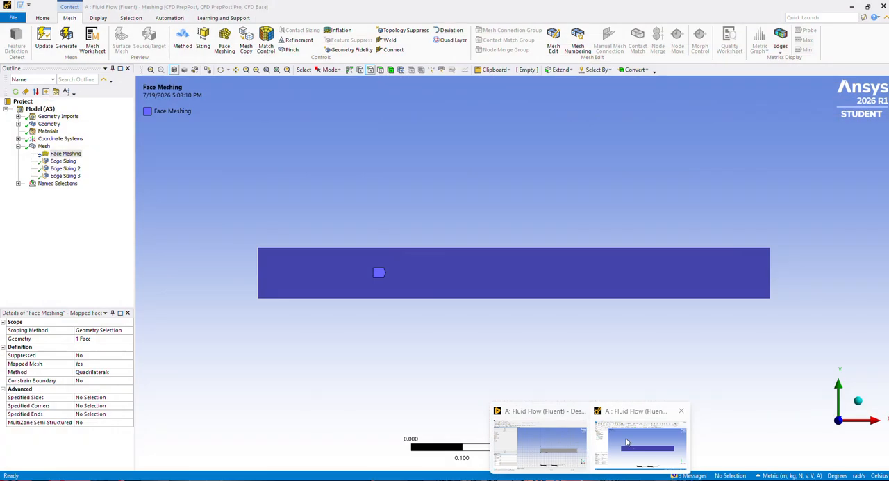
left_click(94, 233)
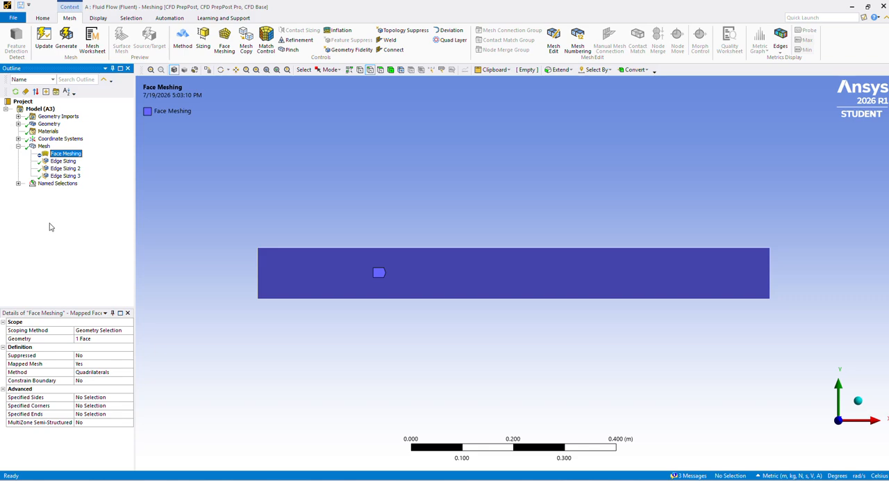
left_click(61, 163)
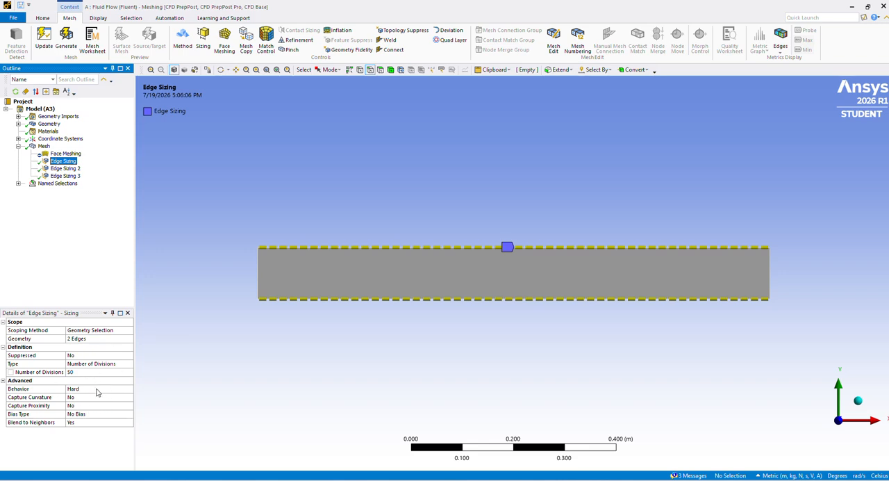
left_click(61, 168)
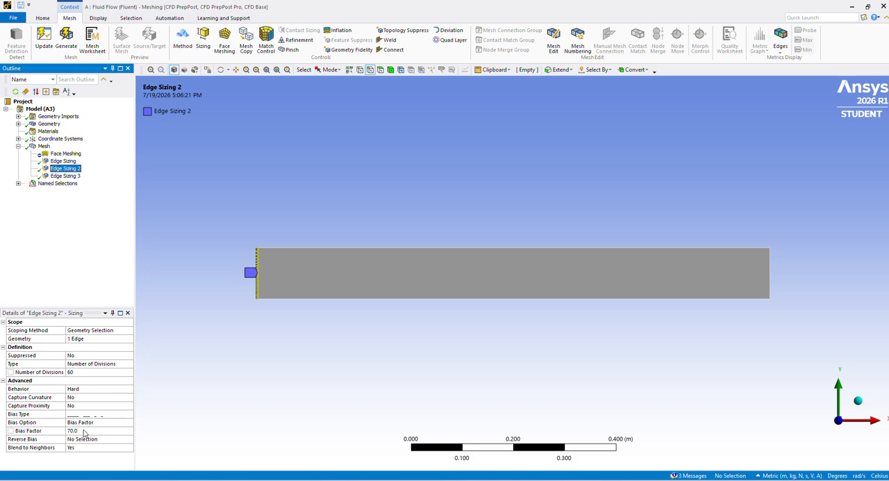
left_click(66, 175)
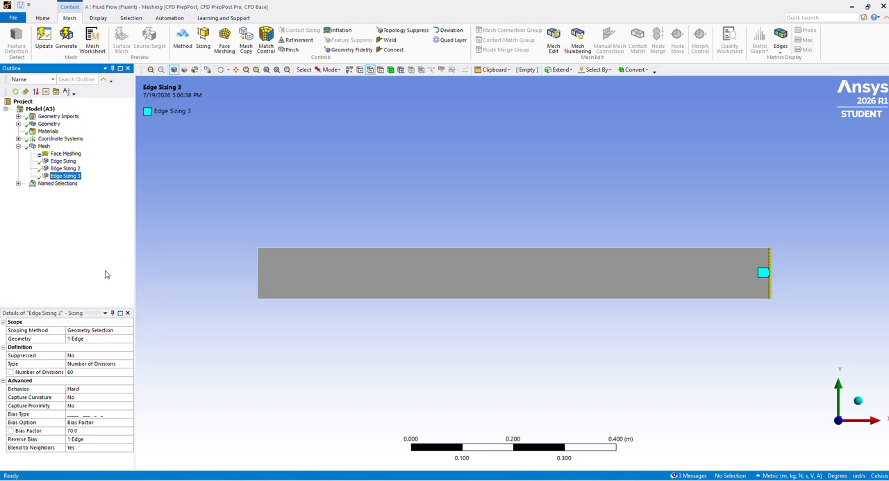
left_click(384, 249)
left_click(73, 256)
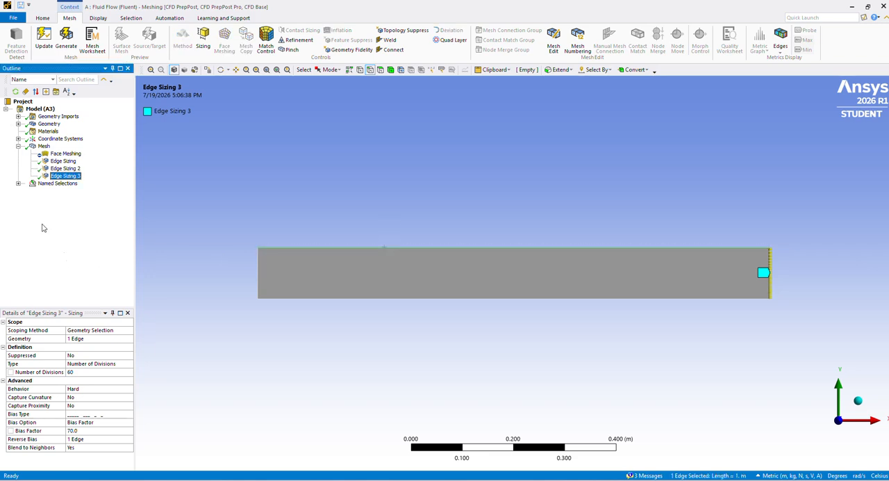
Inspect the named selections Air Flow, Inlet, Outlet, Plate and Boundary Field, and collapse the Named Selections and Mesh groups
left_click(19, 183)
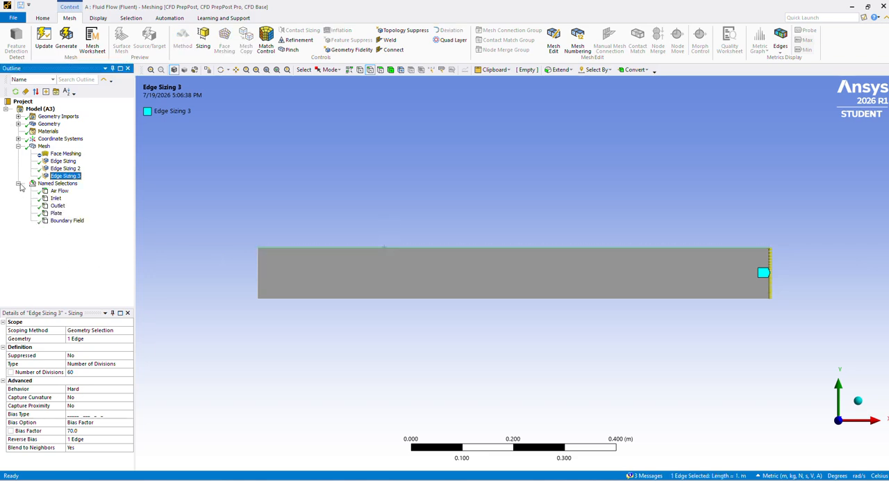
left_click(60, 192)
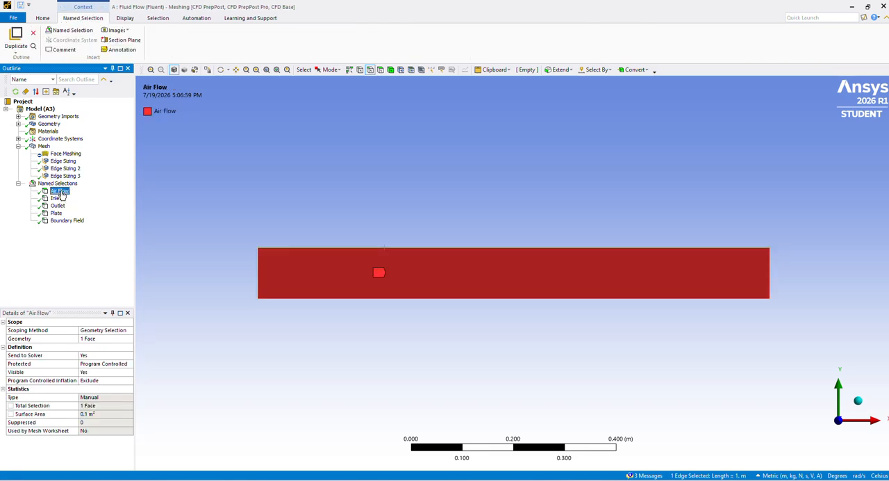
left_click(57, 199)
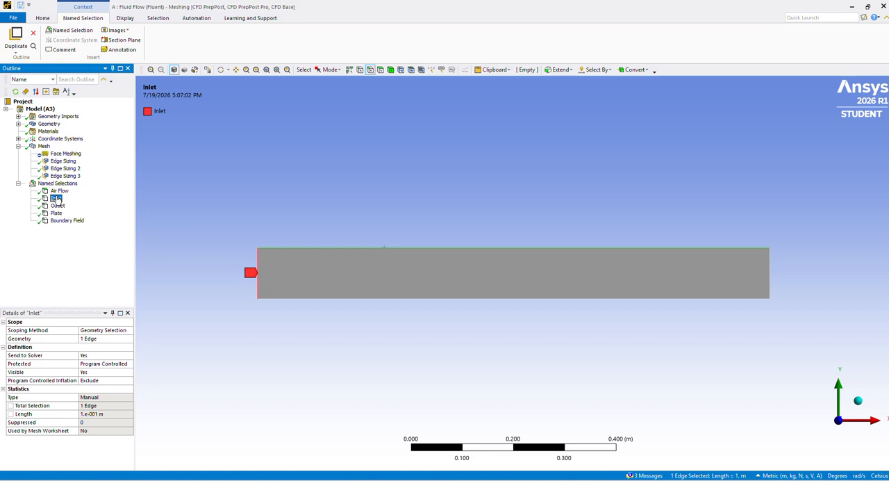
left_click(57, 206)
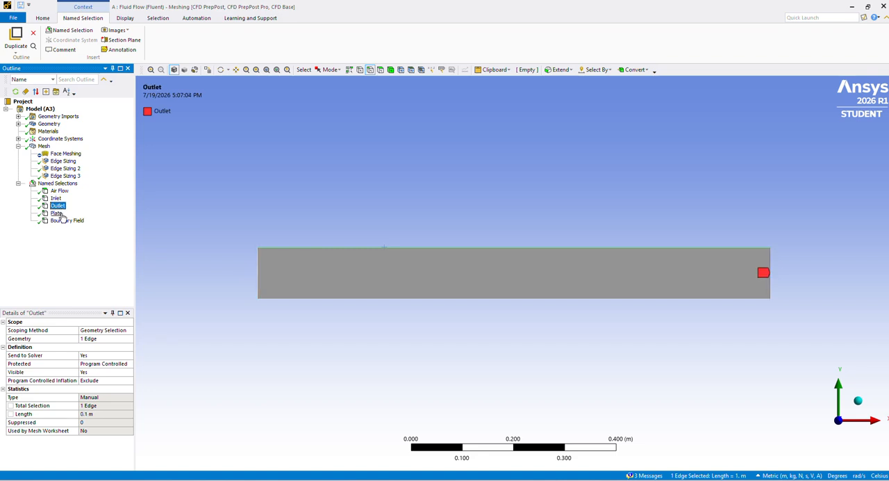
left_click(60, 214)
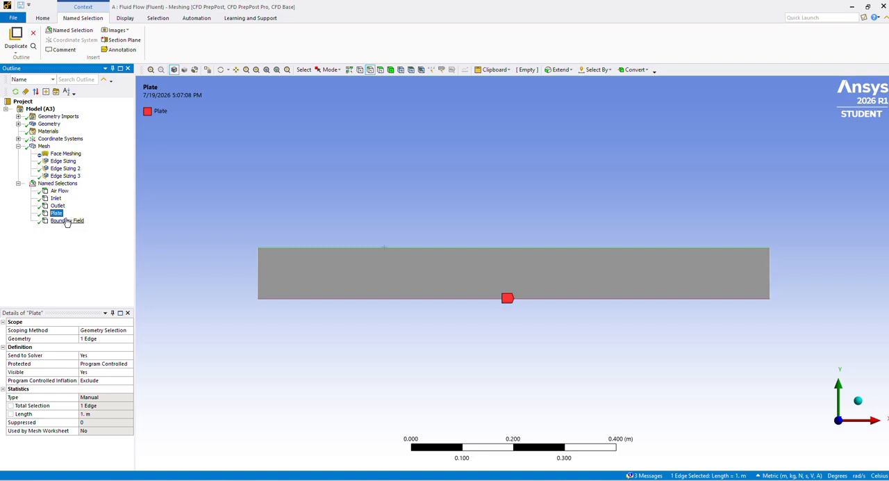
left_click(70, 221)
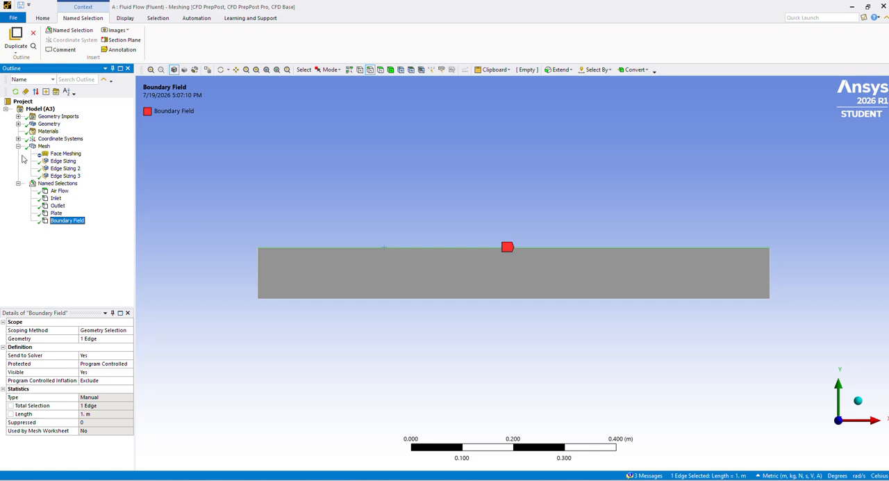
left_click(19, 183)
left_click(19, 146)
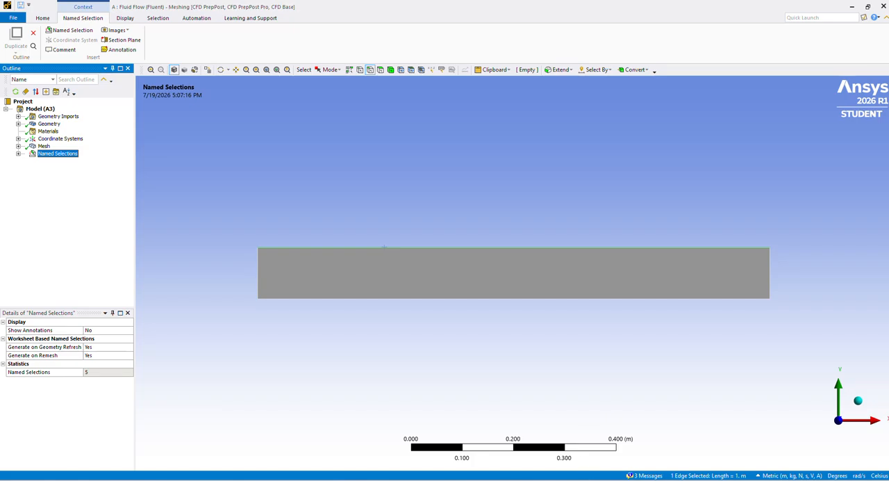
Switch to the Fluent window, collapse the Monitors group and look through the setup and solution outline
left_click(566, 467)
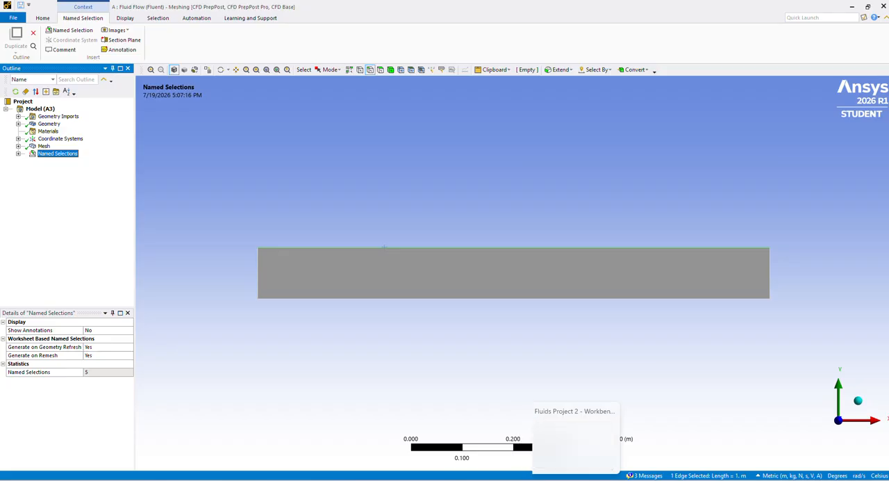
mouse_move(611, 479)
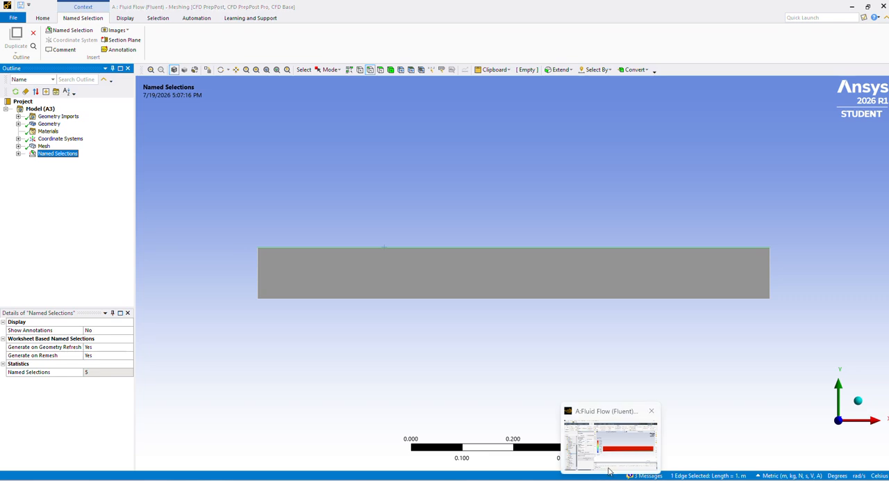
left_click(610, 444)
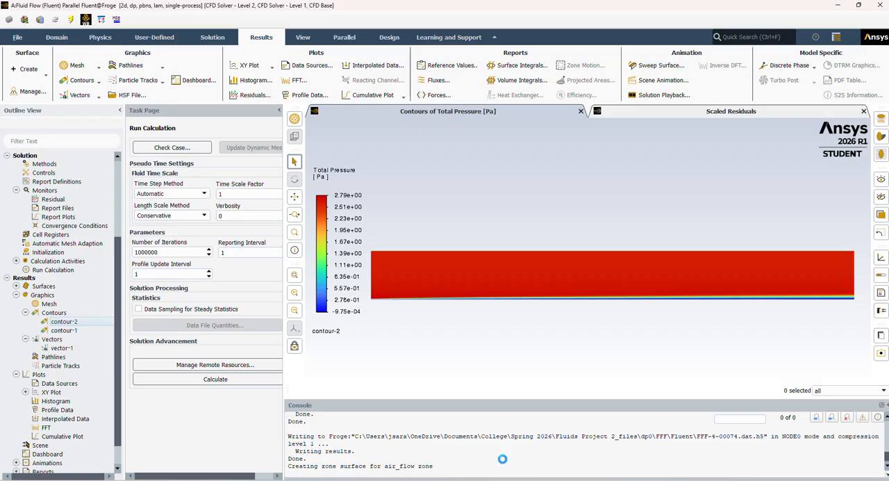
left_click(17, 191)
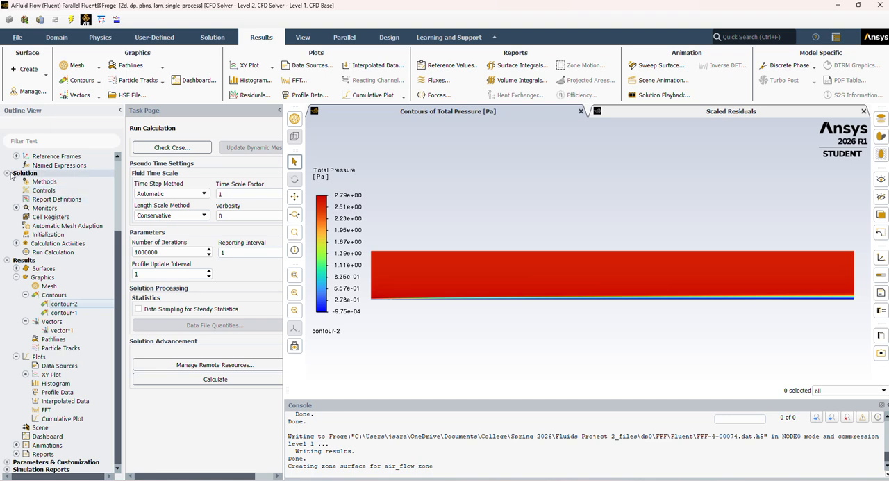
scroll(53, 253, "up", 3)
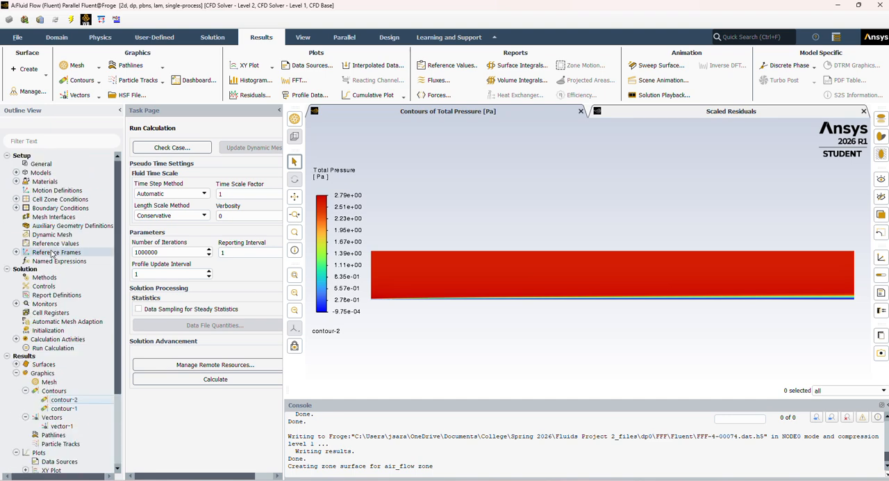
scroll(73, 332, "down", 1)
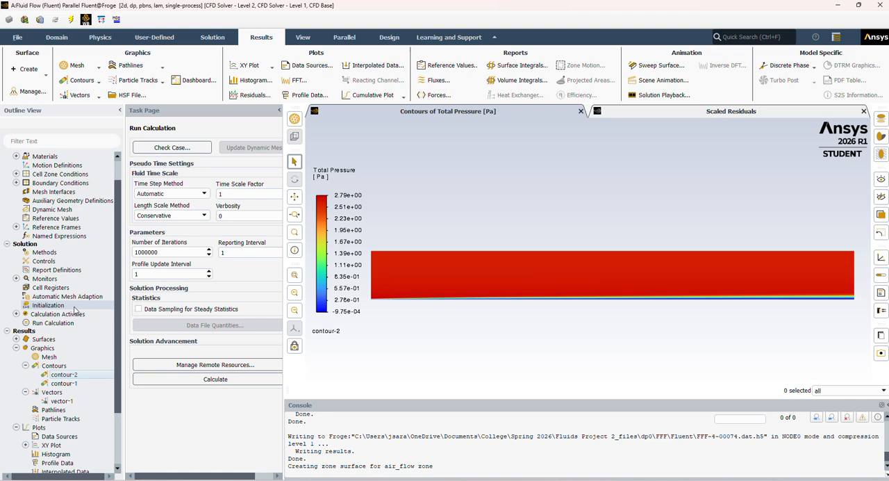
scroll(42, 227, "up", 1)
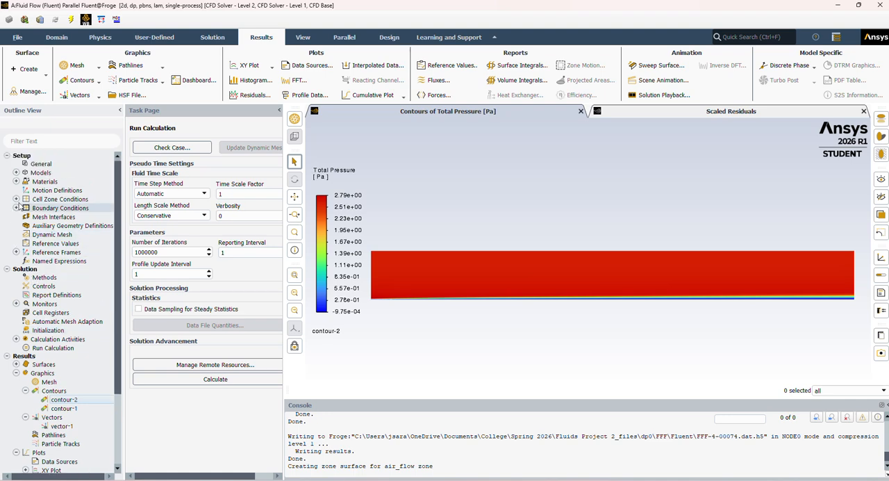
Review the list of physics models and the density and viscosity of the fluid material air, and collapse the Materials group
left_click(16, 181)
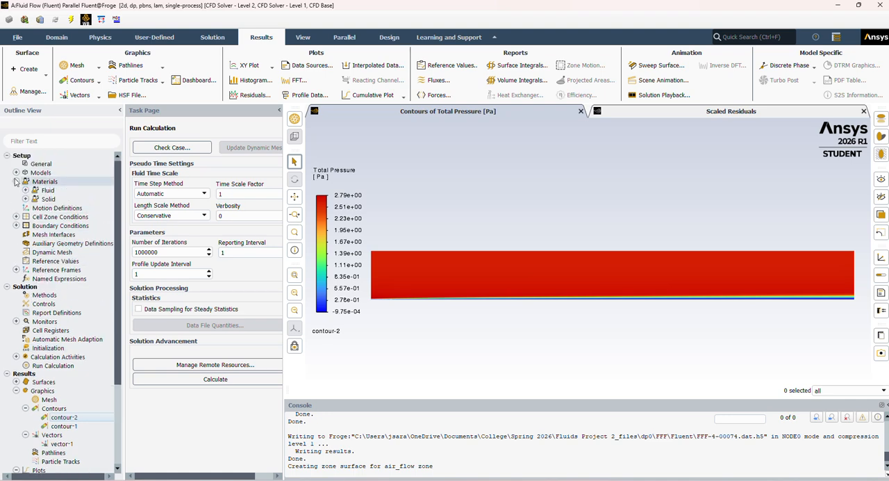
left_click(16, 173)
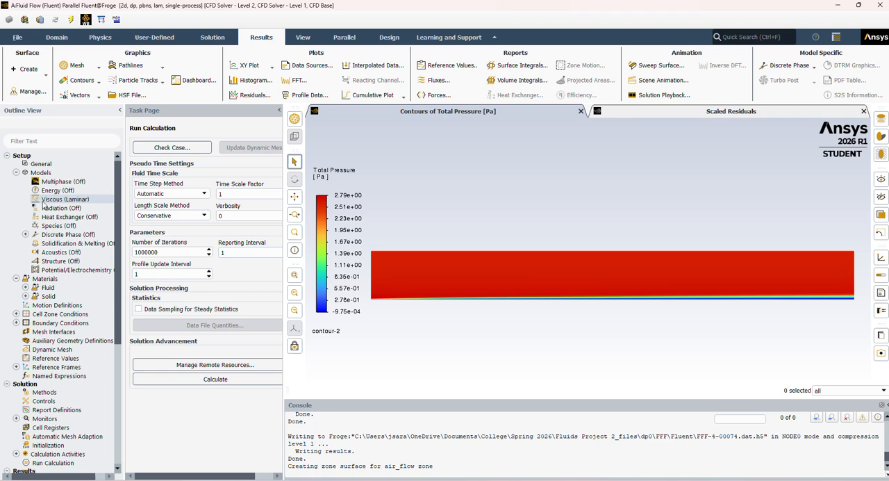
left_click(16, 172)
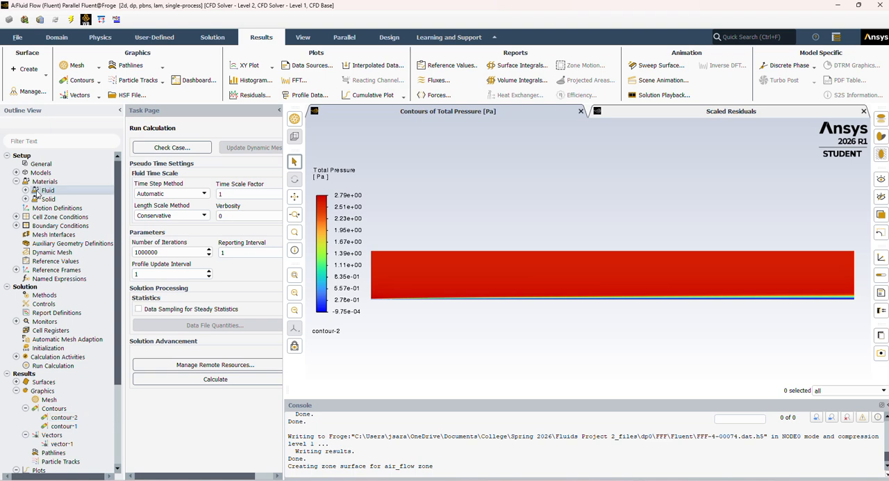
double_click(38, 194)
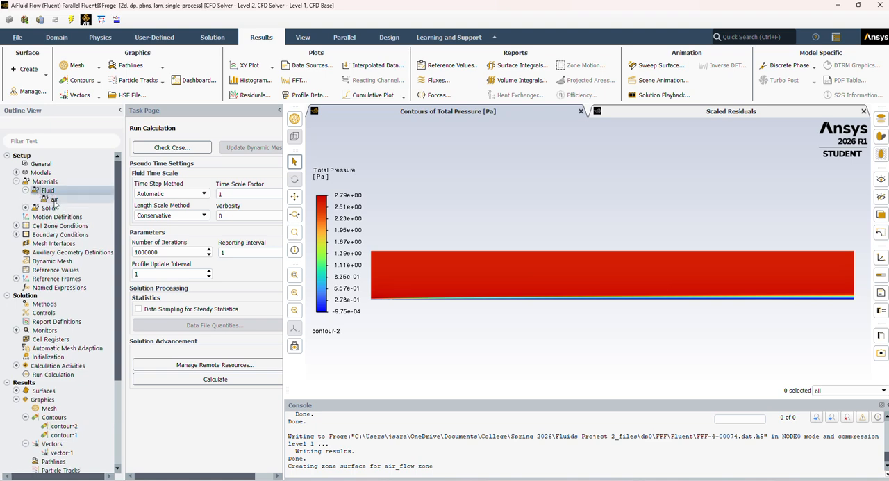
double_click(54, 200)
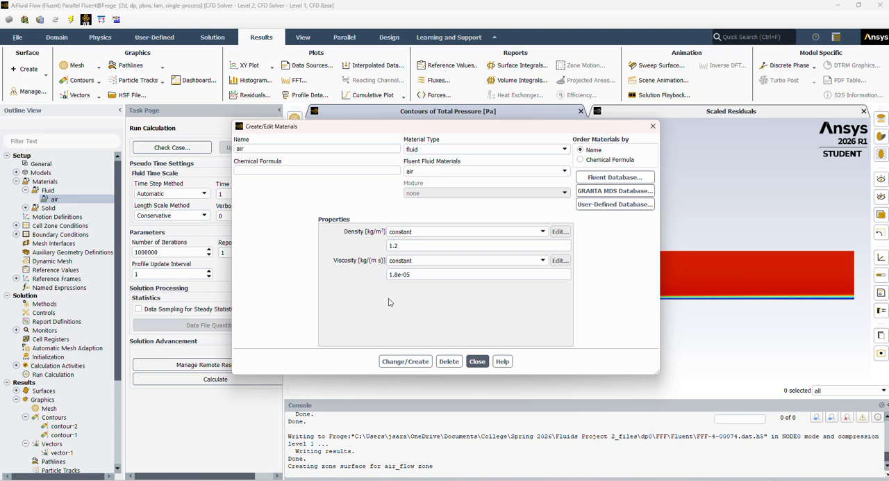
left_click(477, 361)
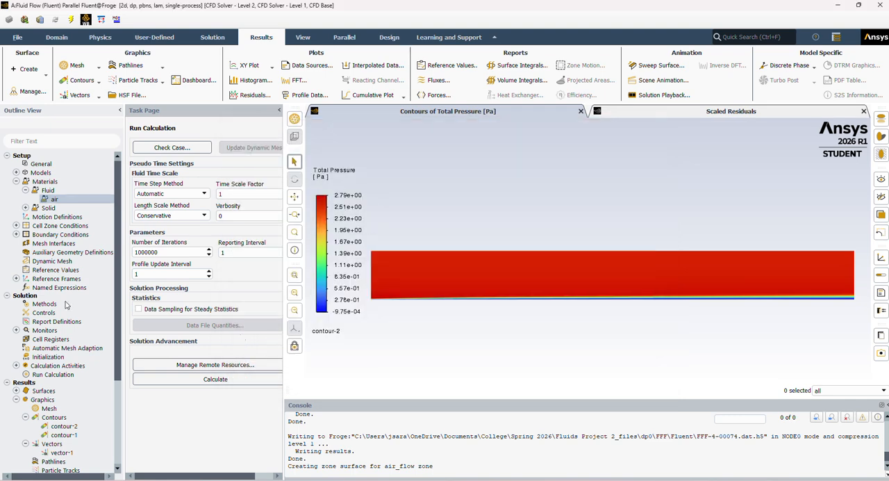
left_click(16, 181)
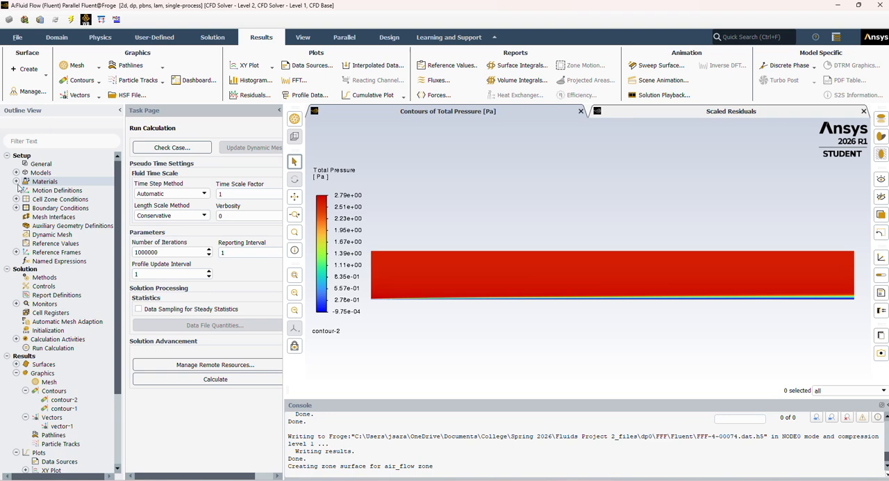
Review the fluid cell zone conditions of air_flow, close them without changes and collapse the Cell Zone Conditions group
left_click(16, 199)
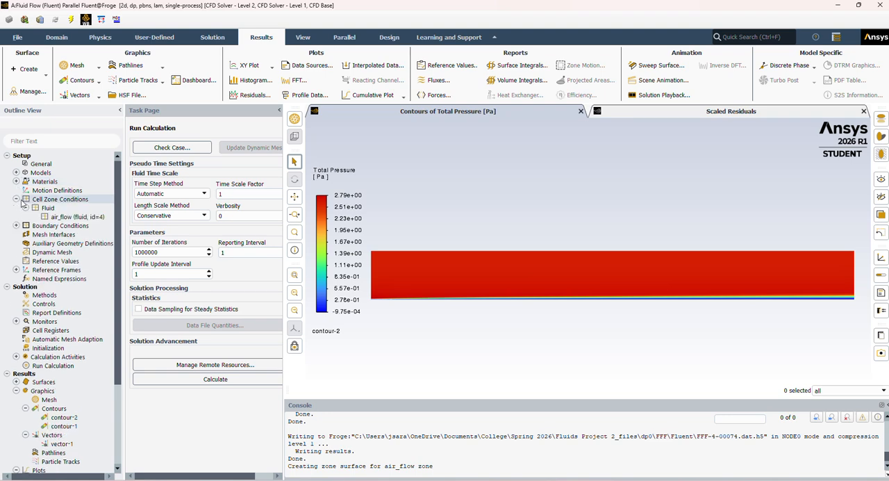
double_click(71, 217)
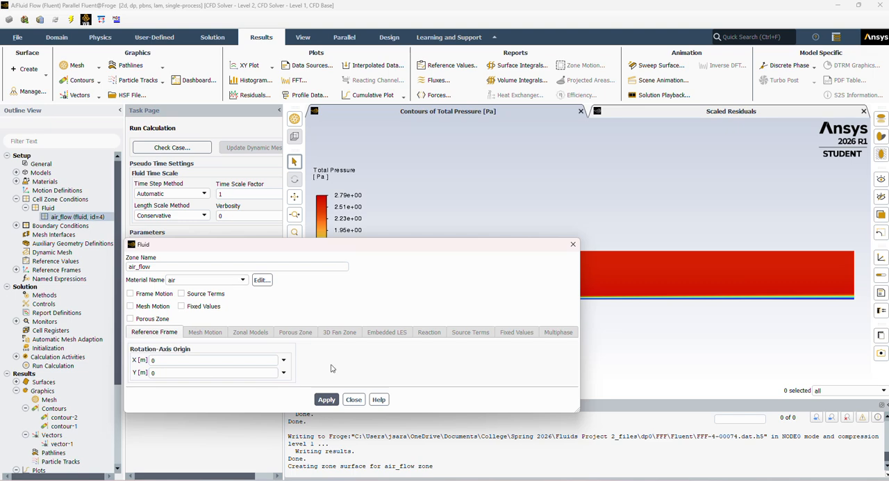
left_click(354, 399)
left_click(16, 201)
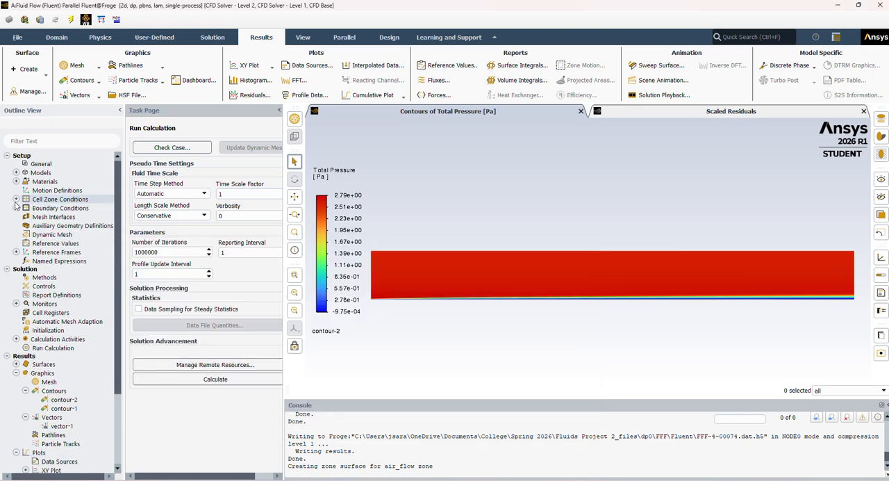
Review the velocity inlet boundary condition, including its velocity magnitude, and collapse the Inlet group
left_click(16, 207)
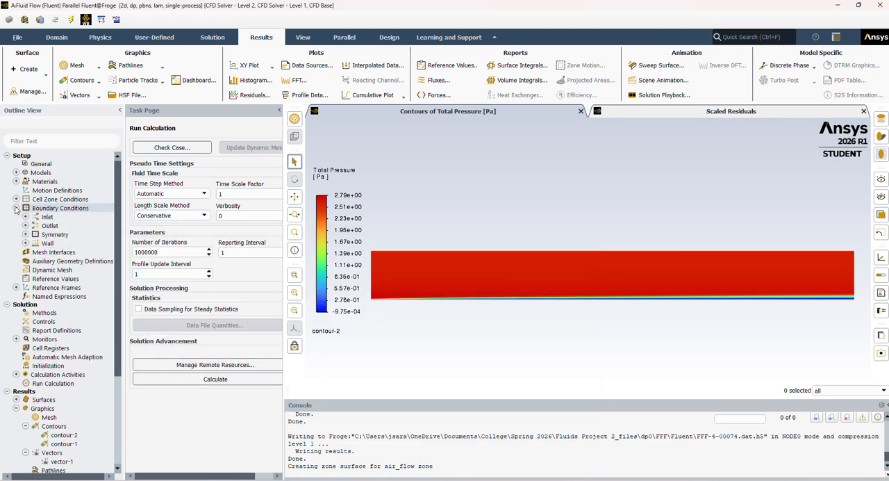
double_click(53, 220)
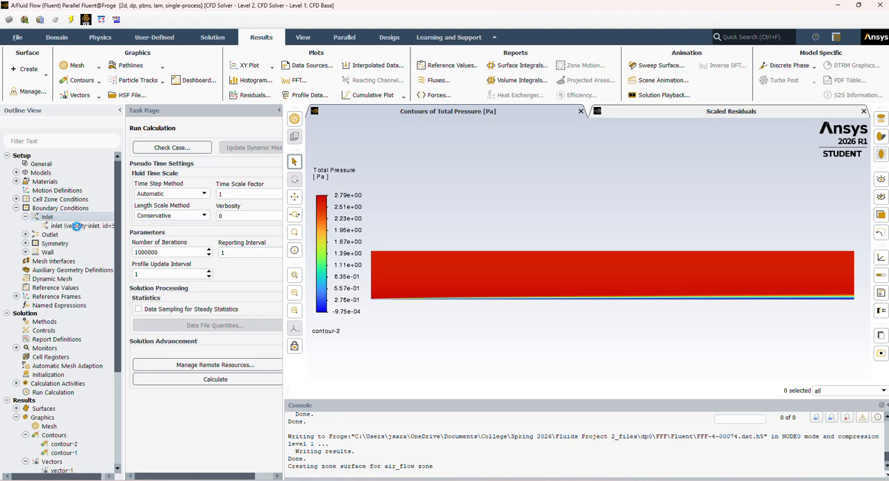
double_click(76, 225)
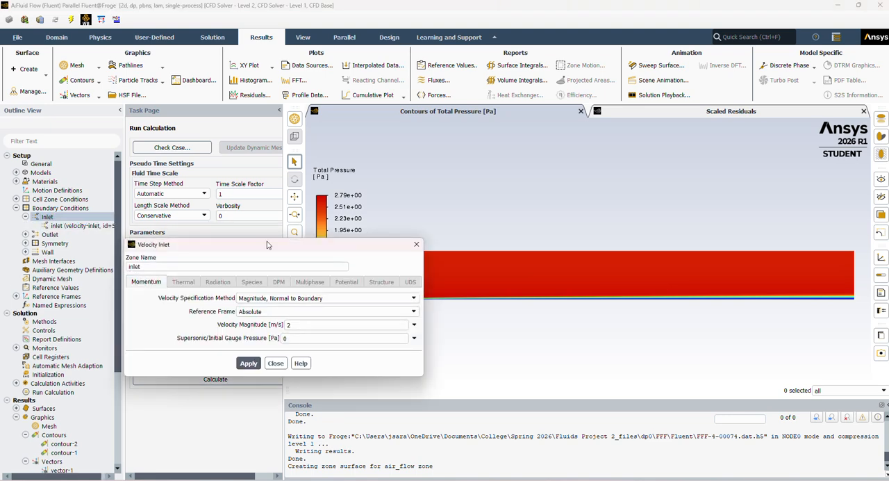
left_click_drag(268, 245, 385, 183)
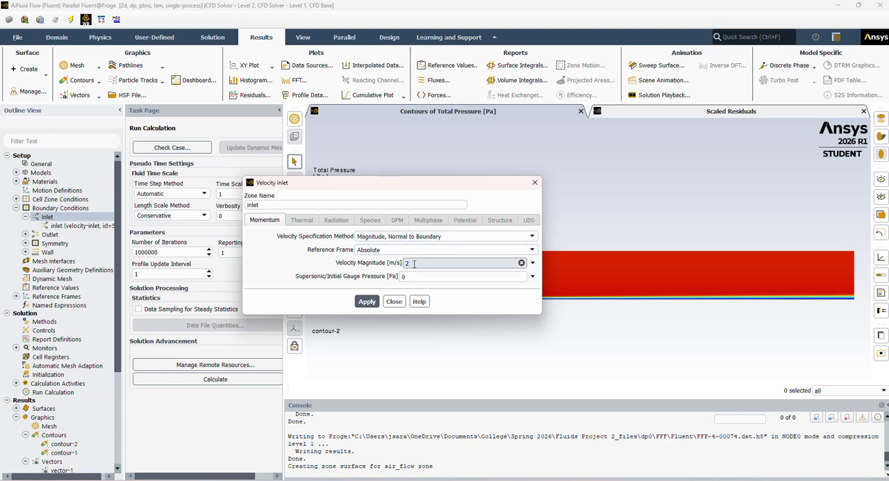
left_click(395, 301)
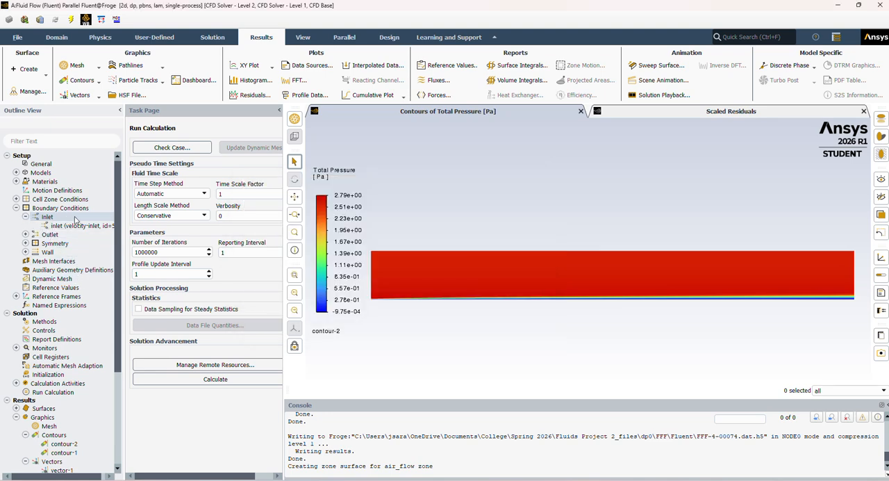
left_click(26, 216)
Review the momentum settings of the pressure outlet boundary condition and collapse the Outlet group
double_click(50, 226)
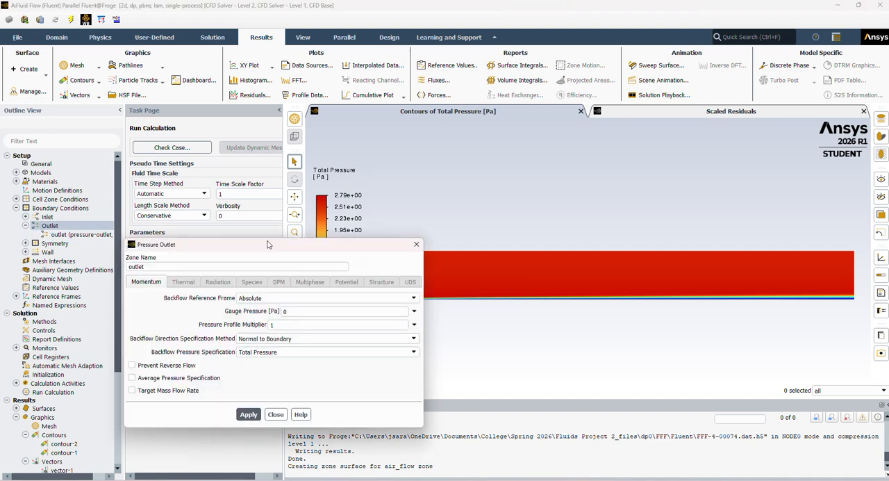
left_click_drag(270, 244, 369, 174)
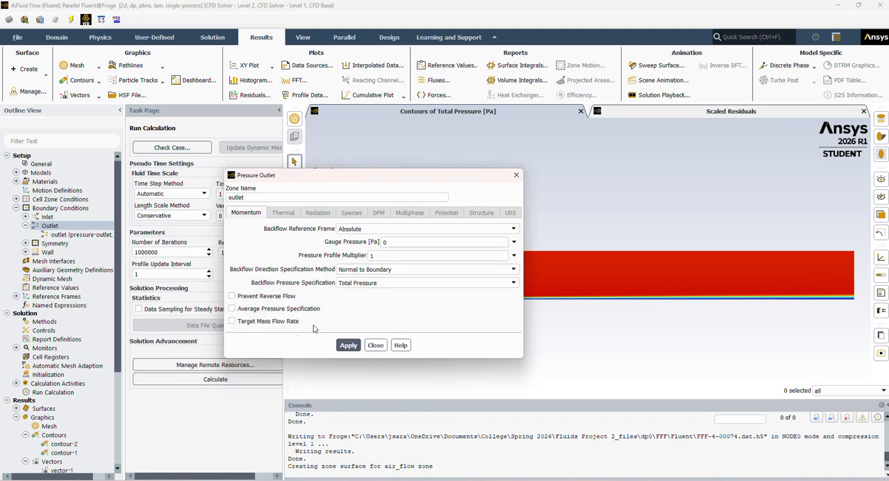
left_click(375, 344)
left_click(25, 226)
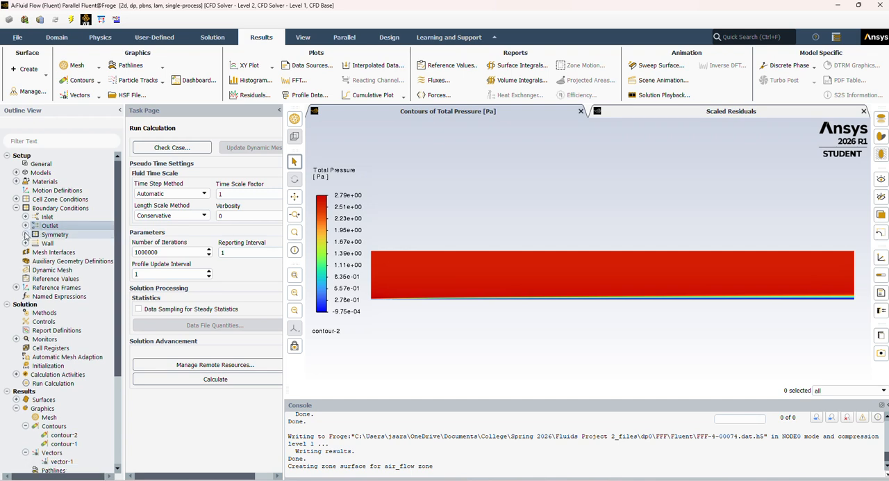
Review the wall motion and shear condition of the plate boundary, and collapse the Wall and Boundary Conditions groups
left_click(25, 244)
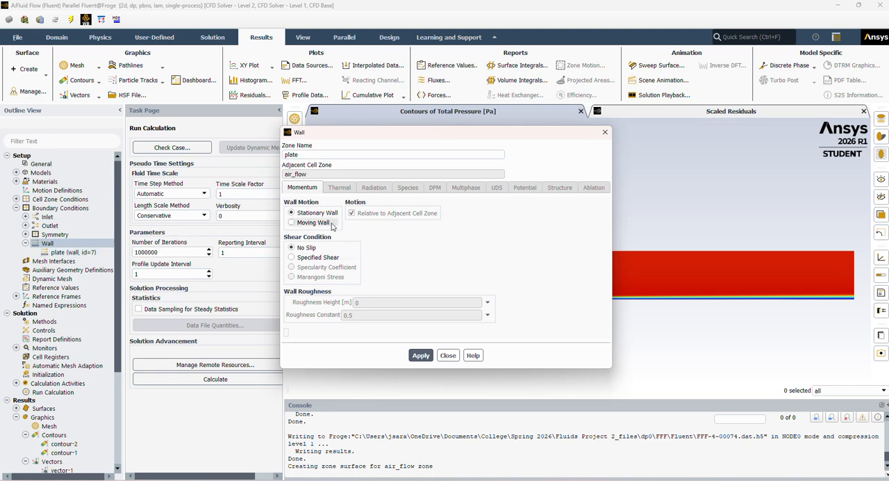
left_click(446, 356)
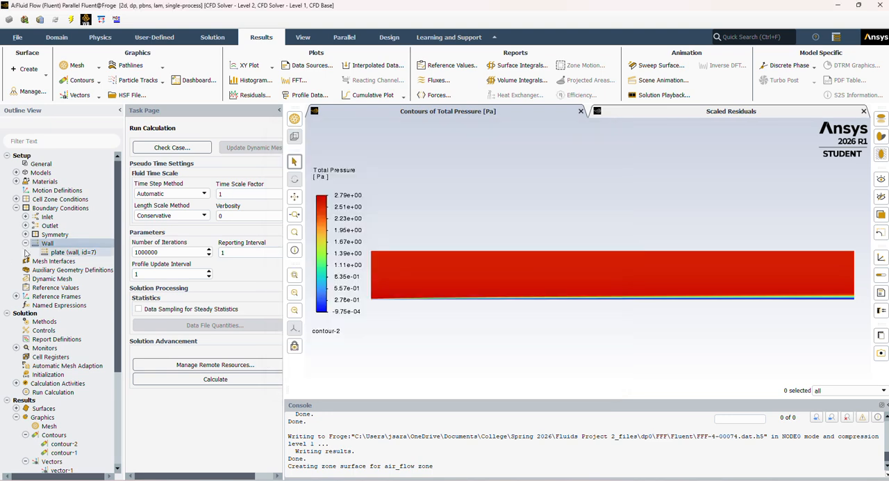
left_click(25, 243)
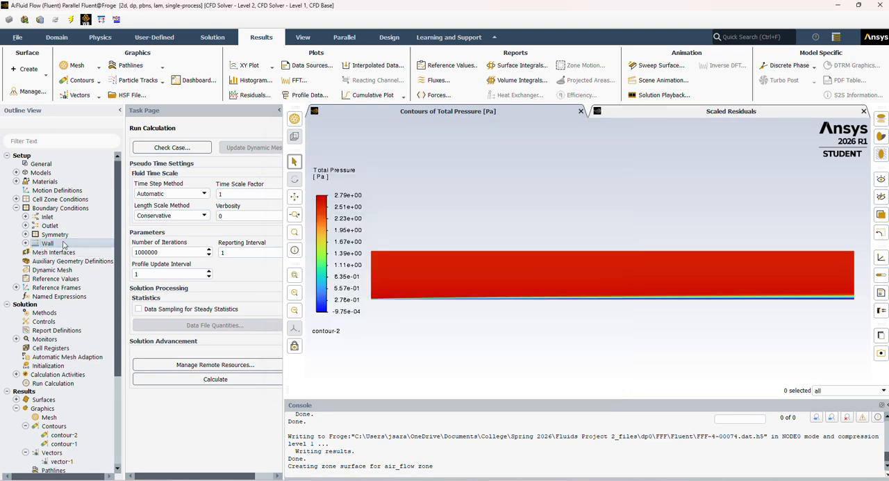
left_click(16, 208)
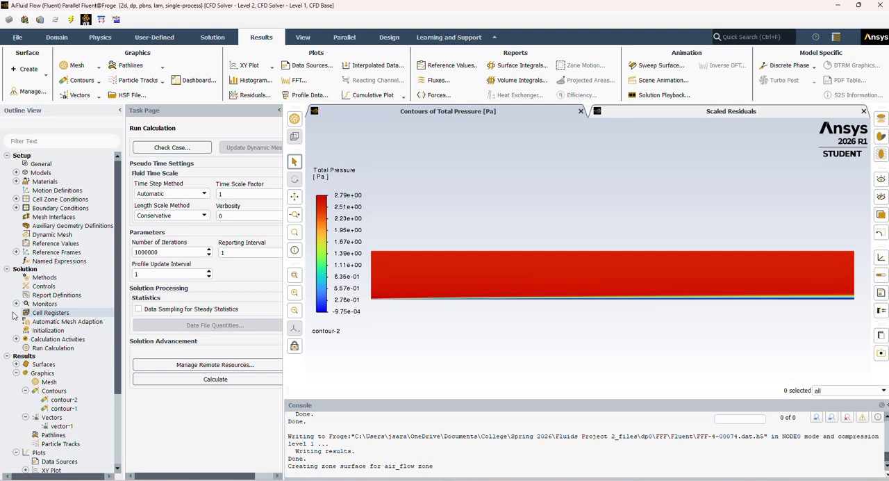
Show the solution initialization settings and choose inlet as the zone to compute the initial values from
scroll(13, 316, "down", 2)
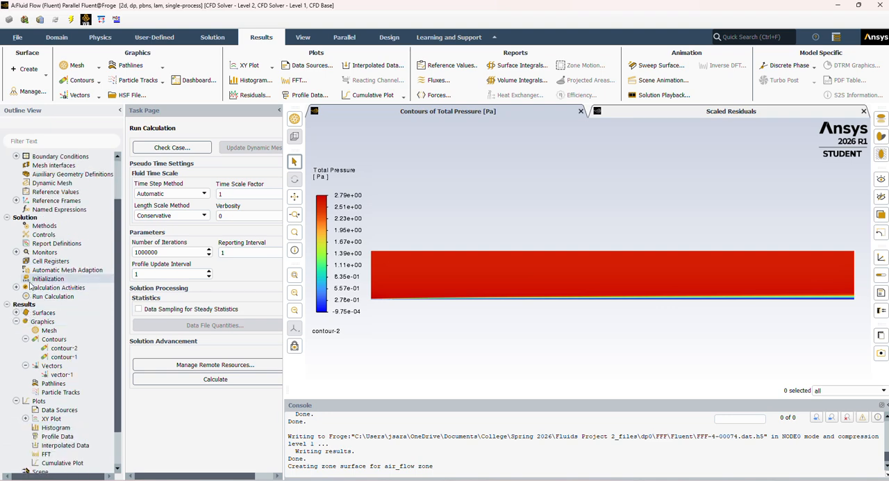
double_click(52, 276)
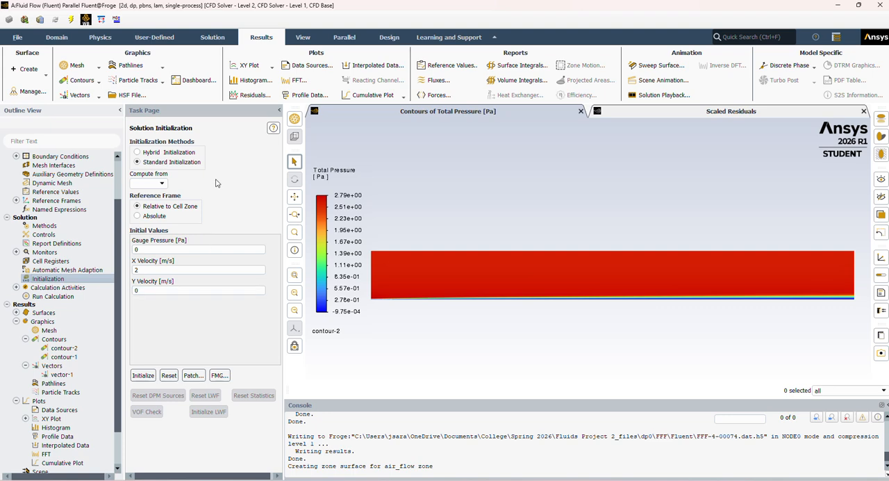
left_click(162, 184)
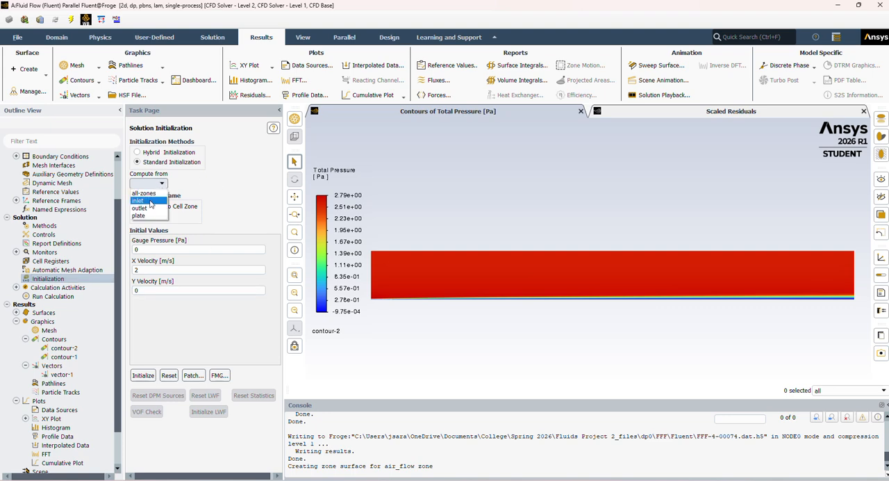
left_click(152, 204)
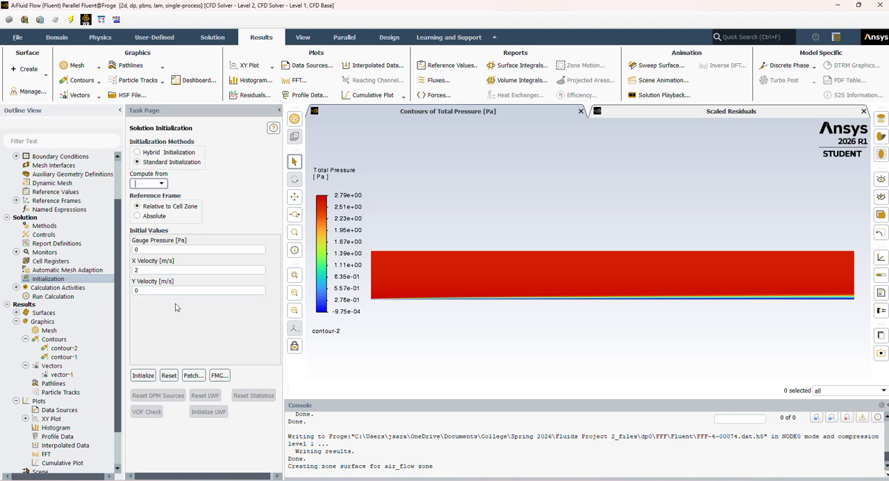
Review the Run Calculation settings, including the number of iterations, and collapse the Solution group
left_click(53, 297)
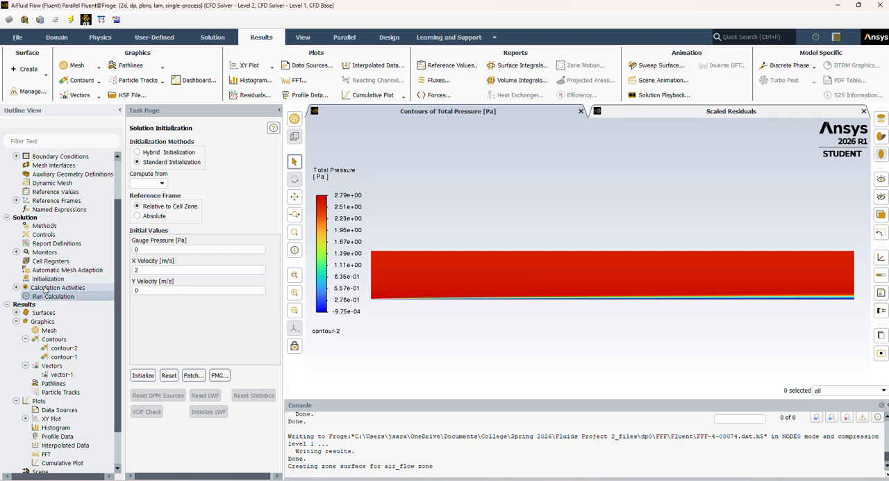
double_click(45, 297)
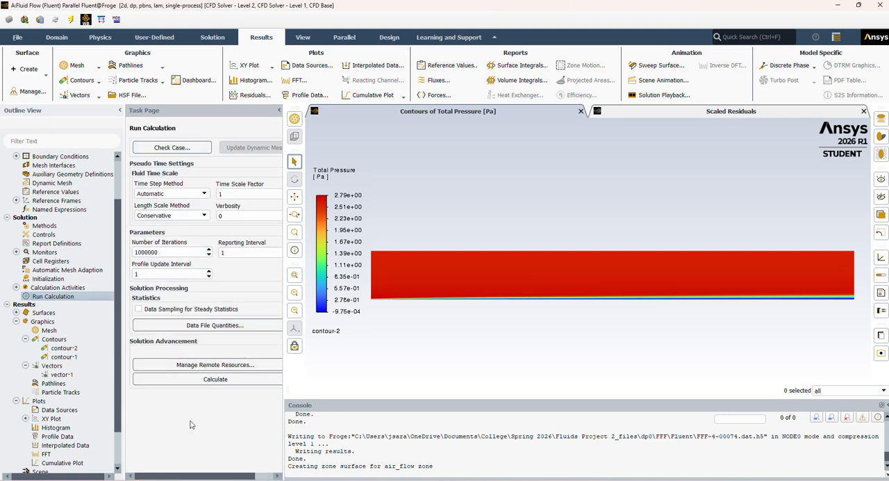
left_click(7, 217)
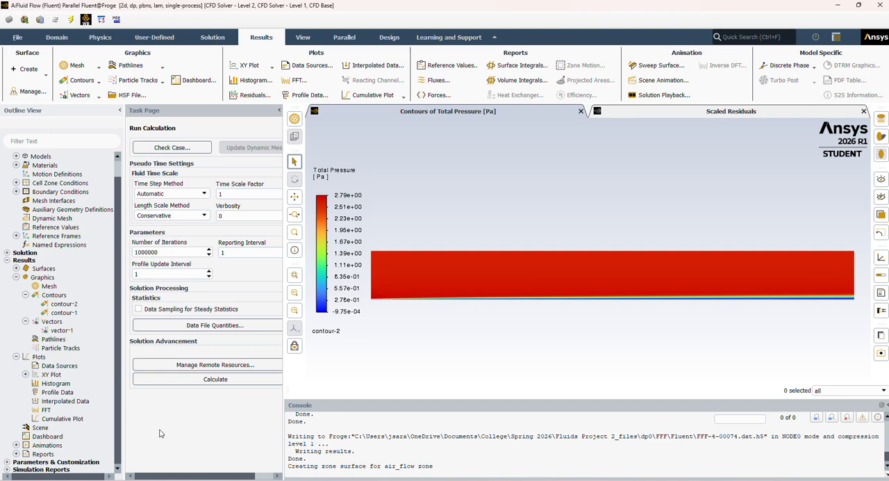
Check the definition of contour-2, and display contour-1 with velocity magnitude contours on the air_flow surface
double_click(64, 305)
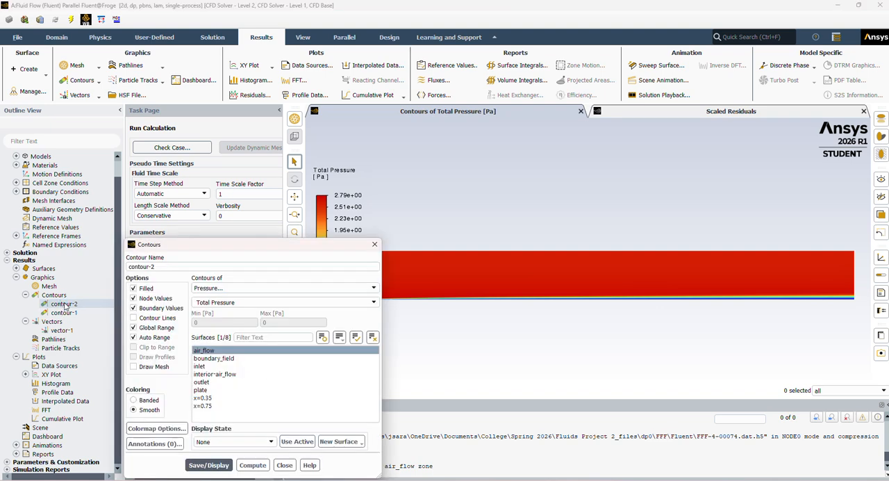
left_click(376, 246)
double_click(88, 313)
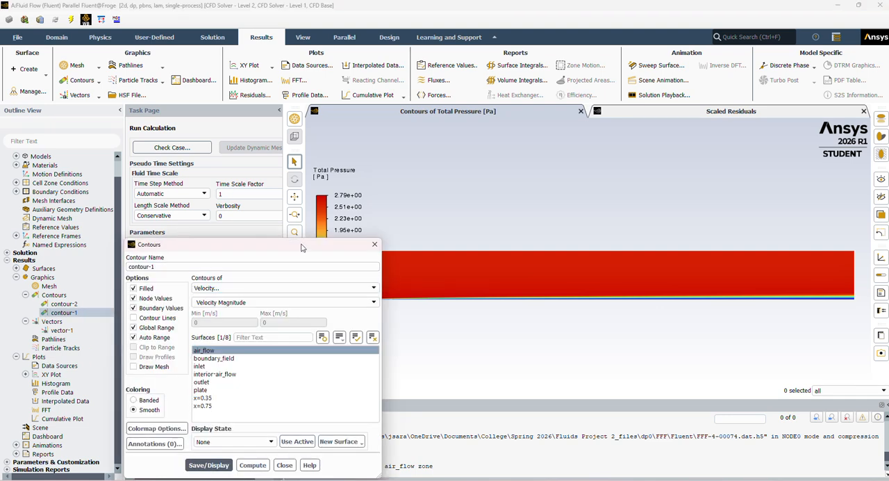
left_click_drag(301, 248, 435, 139)
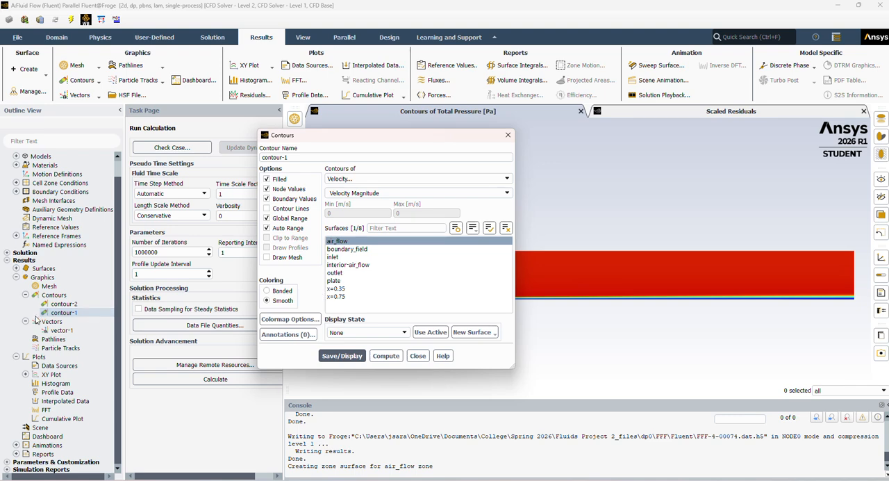
left_click(387, 179)
left_click(387, 179)
left_click(353, 357)
left_click(426, 357)
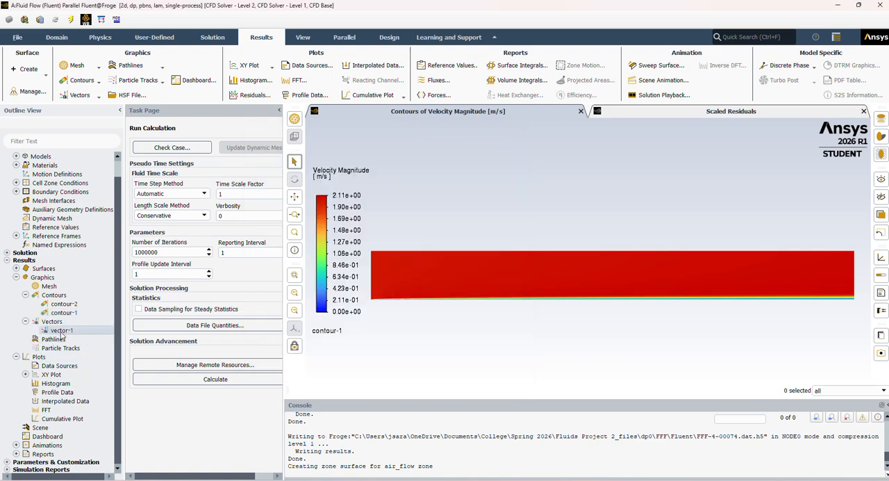
Display vector-1 with velocity vectors colored by velocity magnitude on air_flow and inspect the vector plot
double_click(61, 330)
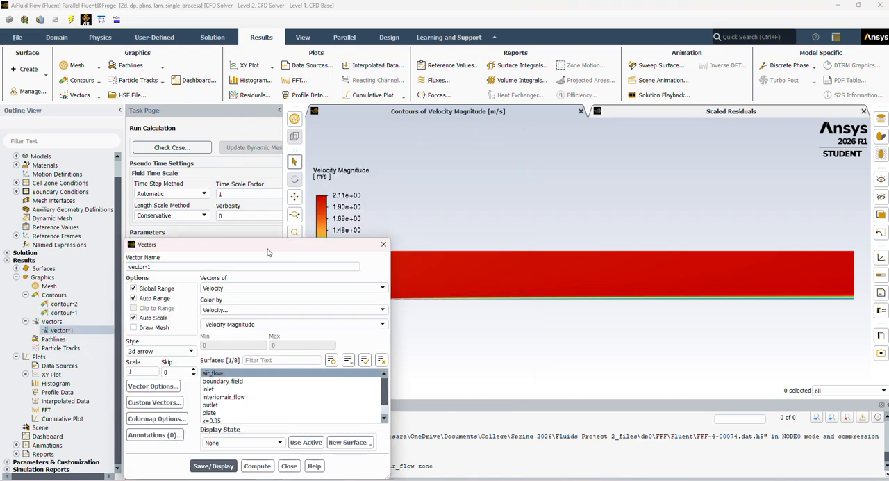
left_click_drag(271, 244, 317, 179)
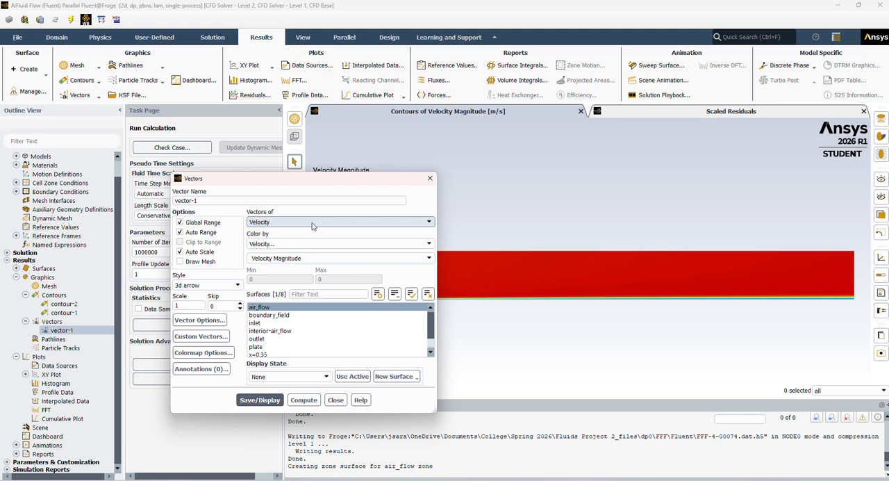
left_click(256, 401)
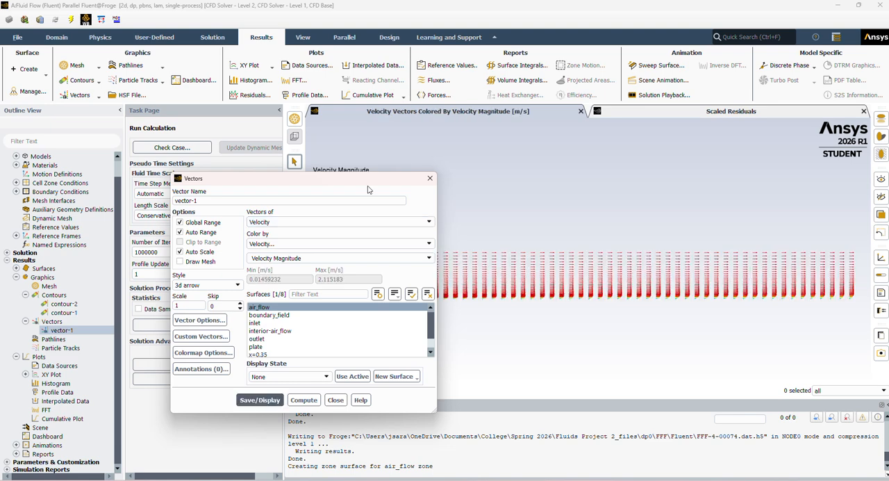
left_click(430, 178)
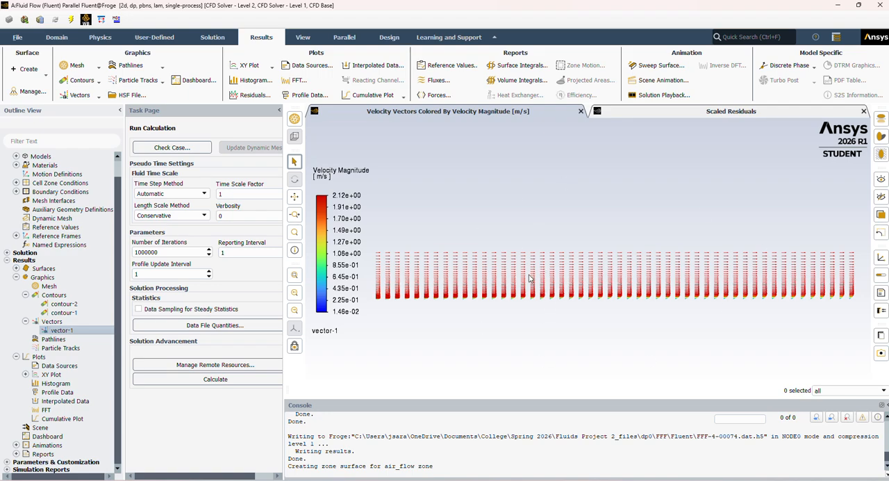
scroll(527, 279, "up", 2)
scroll(524, 279, "down", 3)
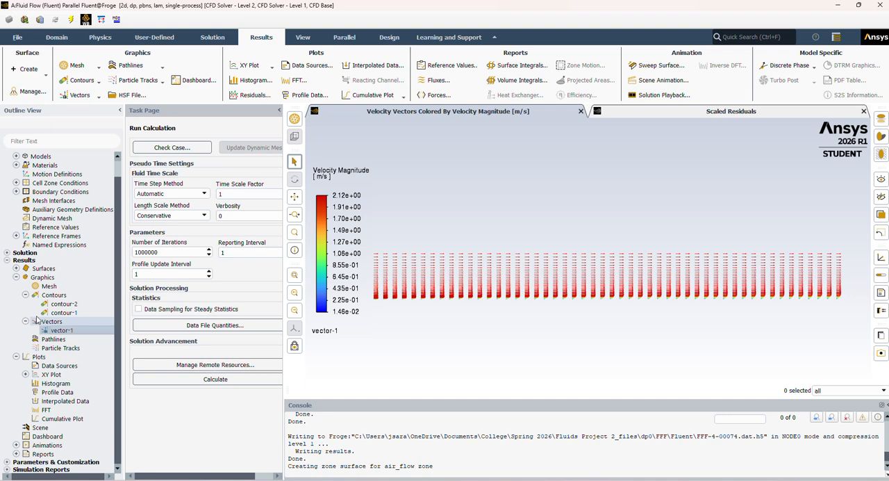
Display contour-2 with total pressure contours on the air_flow surface and close its settings
left_click(58, 305)
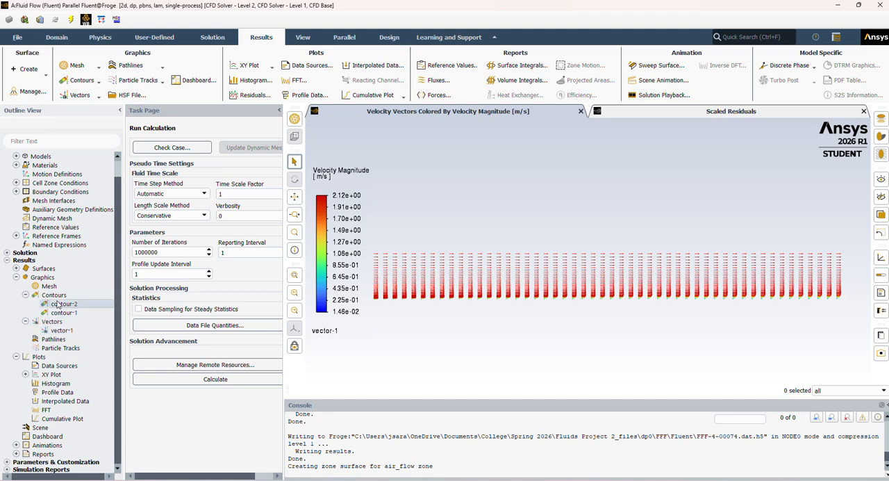
double_click(59, 305)
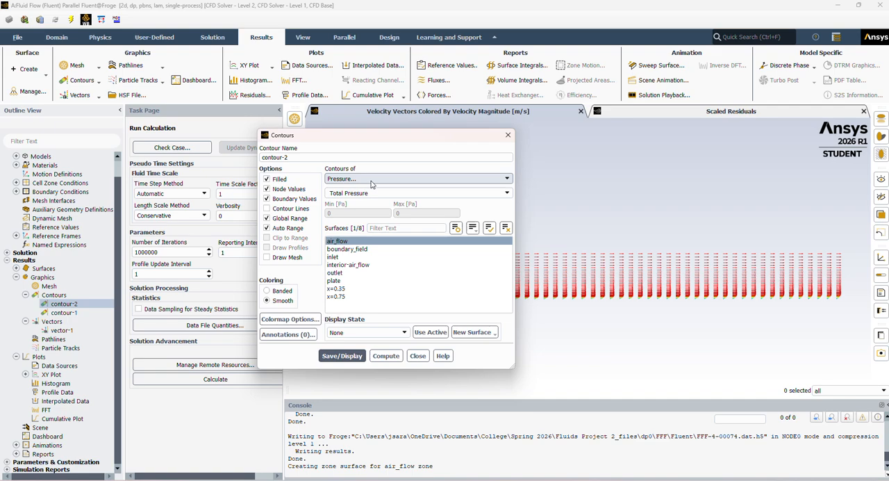
left_click(341, 356)
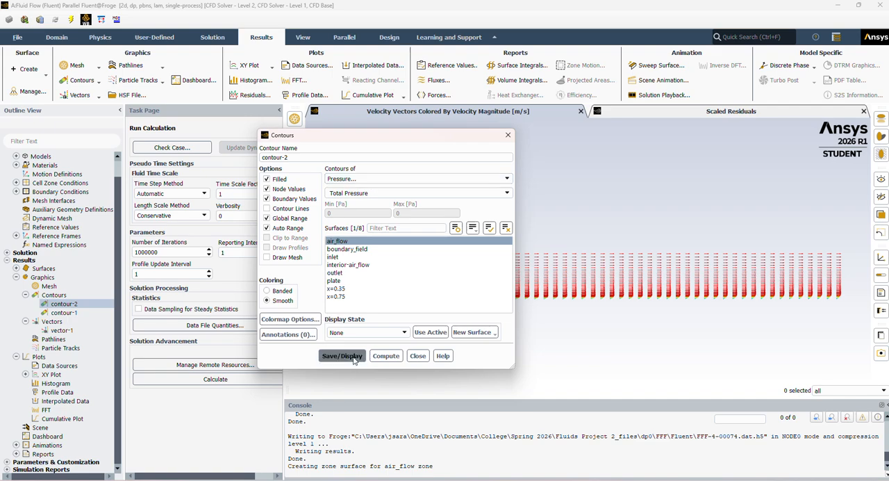
left_click(417, 355)
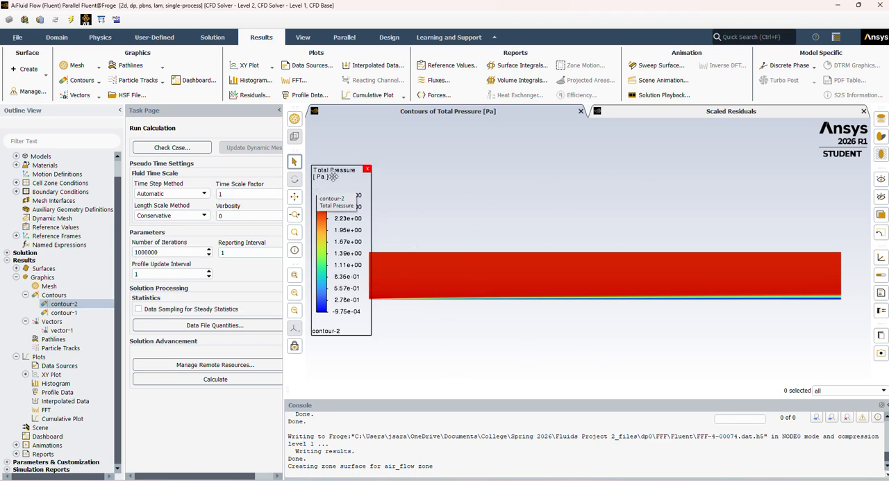
Redefine contour-2 to plot static pressure on the air_flow surface, display it, and uncover the plot by moving the settings dialog aside
double_click(64, 303)
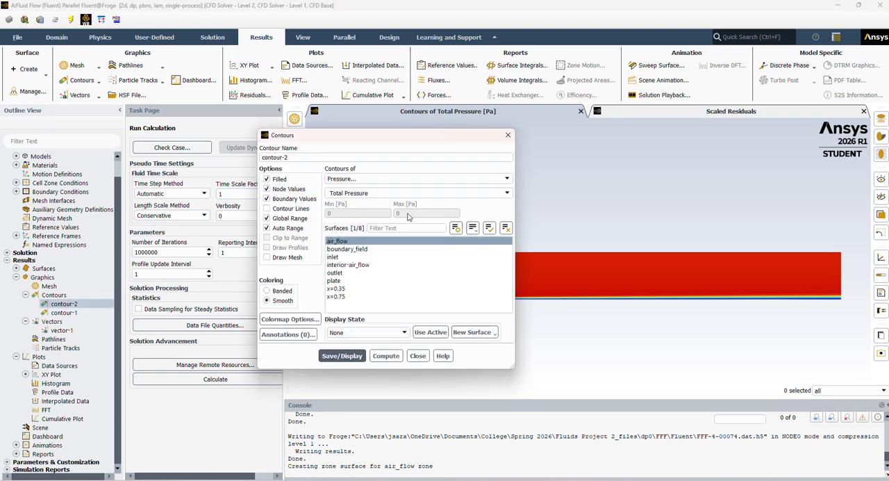
left_click(506, 194)
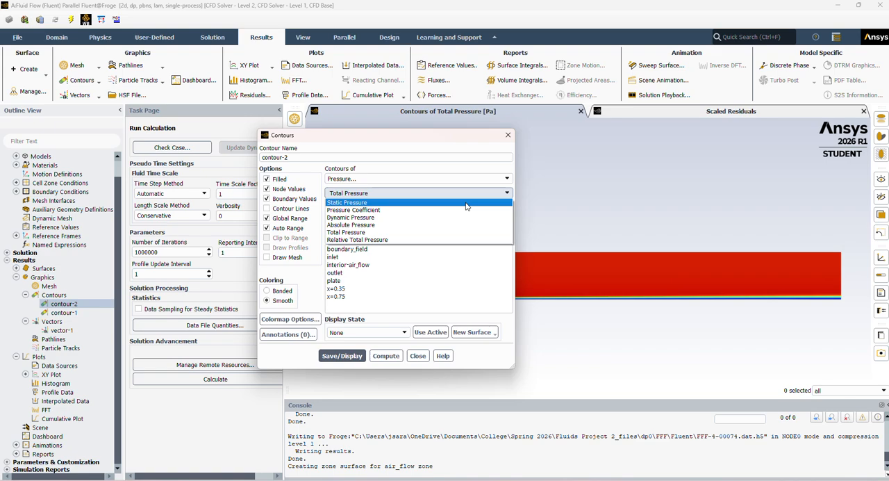
left_click(466, 203)
left_click(342, 355)
left_click_drag(426, 141, 223, 140)
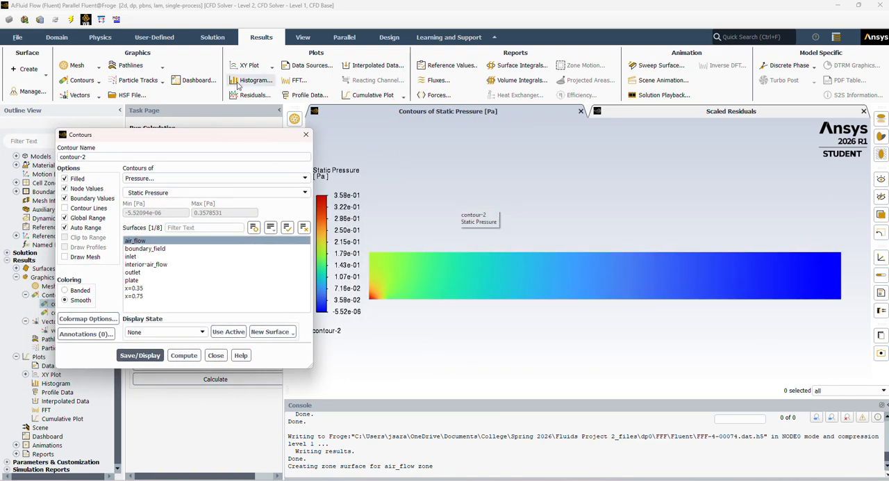
Switch contour-2 to dynamic pressure, display it on the air_flow surface, close its settings, and collapse the Graphics group
left_click(198, 193)
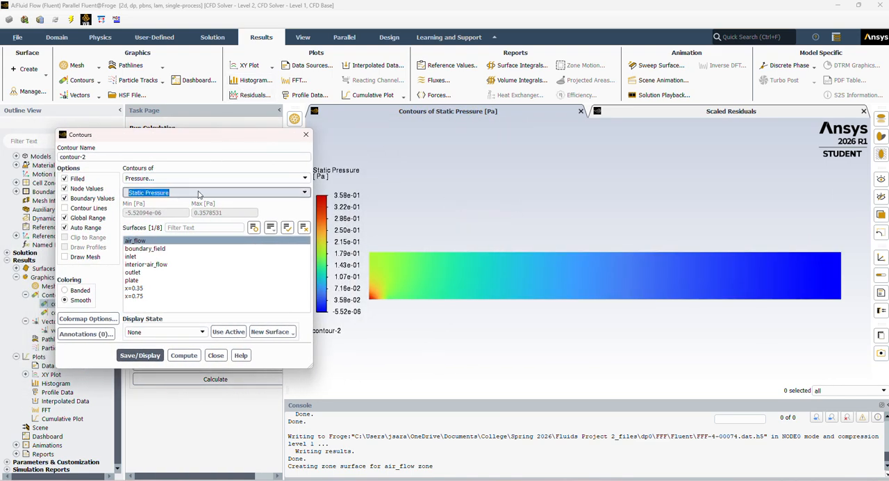
left_click(305, 193)
left_click(270, 216)
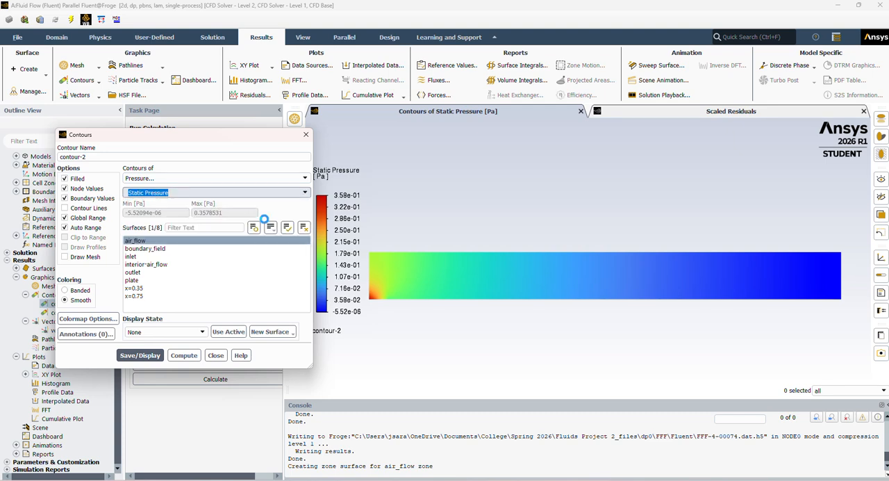
left_click(148, 347)
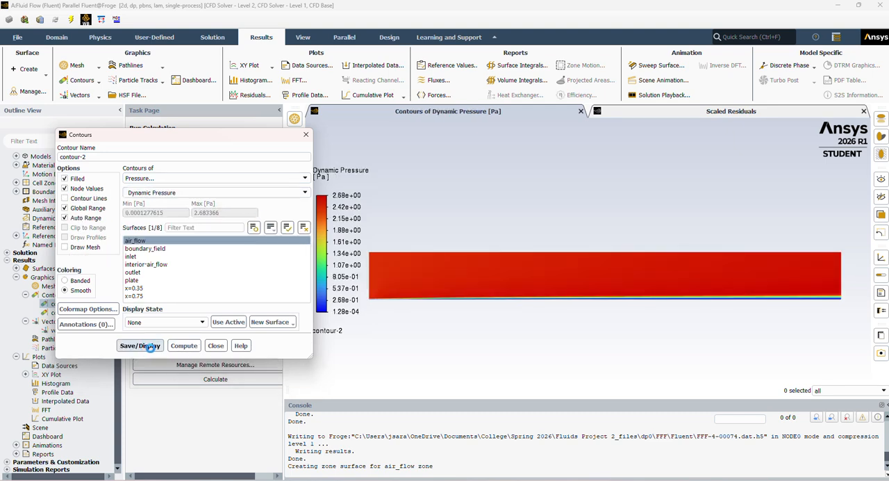
left_click(216, 345)
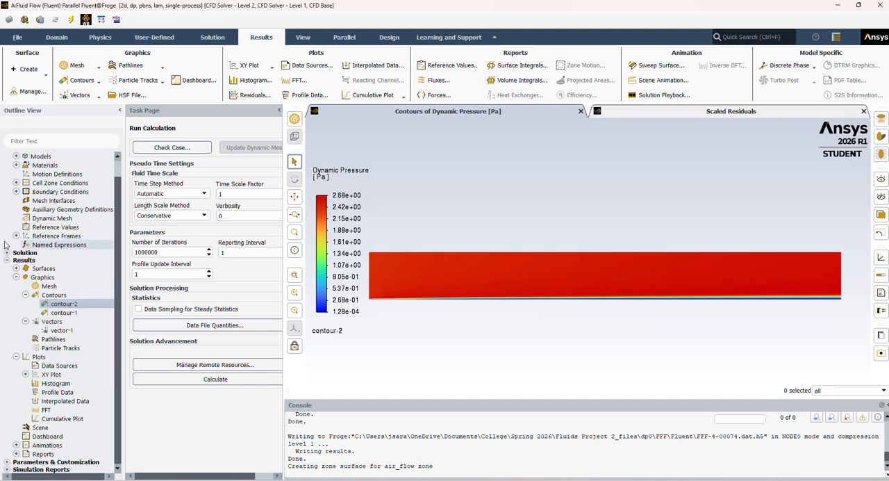
left_click(16, 278)
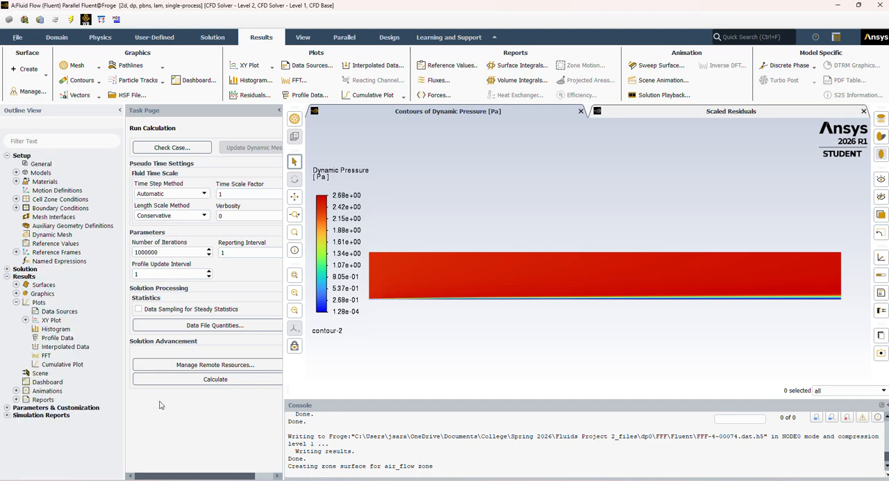